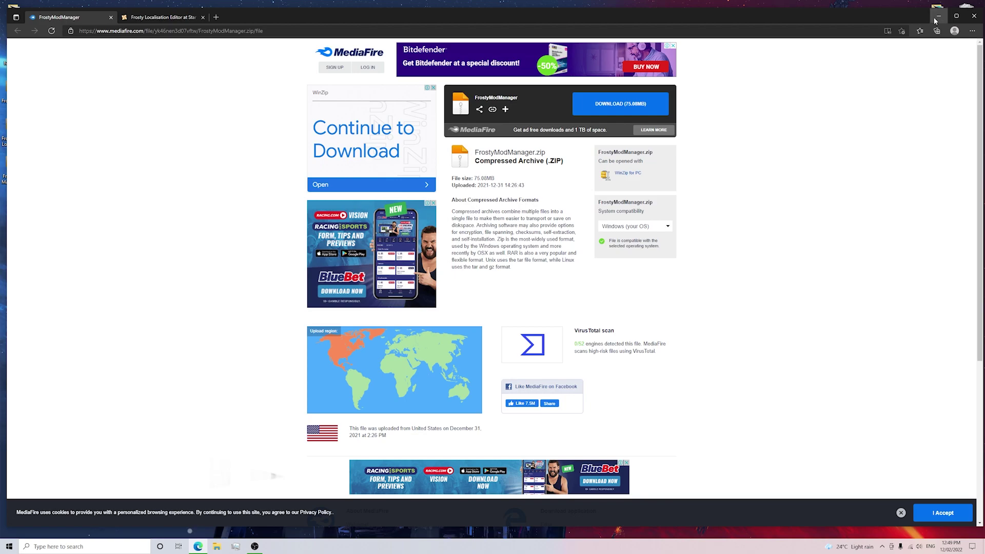
Show the desktop and open the FrostyModManager zip archive in 7-Zip
key("super+d")
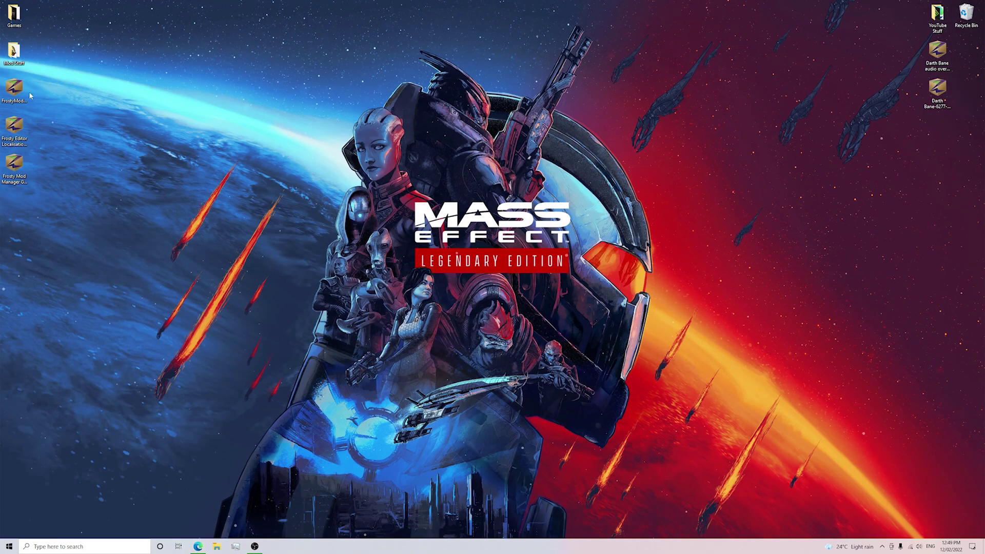
mouse_move(28, 91)
left_mouse_down()
mouse_move(75, 92)
mouse_move(17, 91)
mouse_move(126, 89)
mouse_move(86, 112)
mouse_move(71, 95)
mouse_move(246, 110)
mouse_move(14, 88)
left_mouse_up()
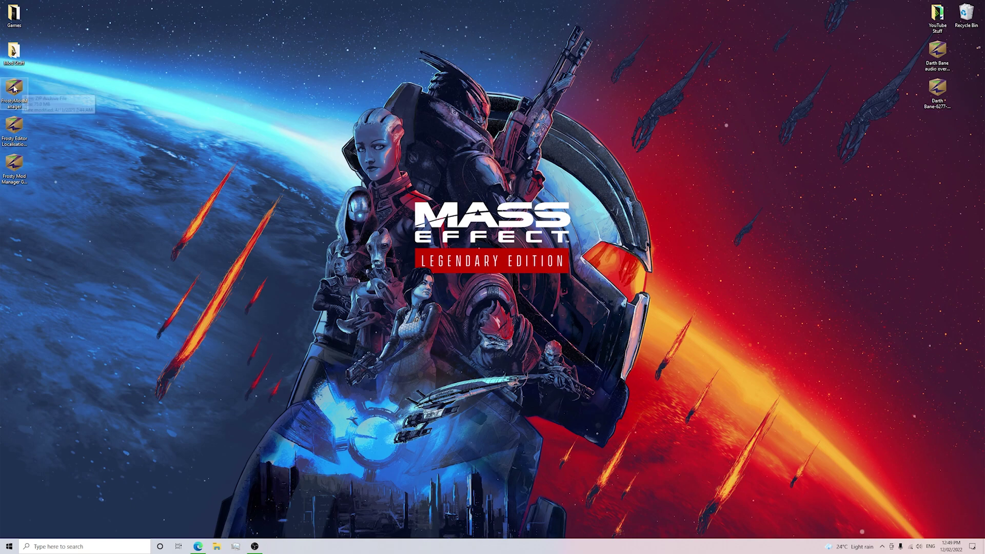
right_click(14, 89)
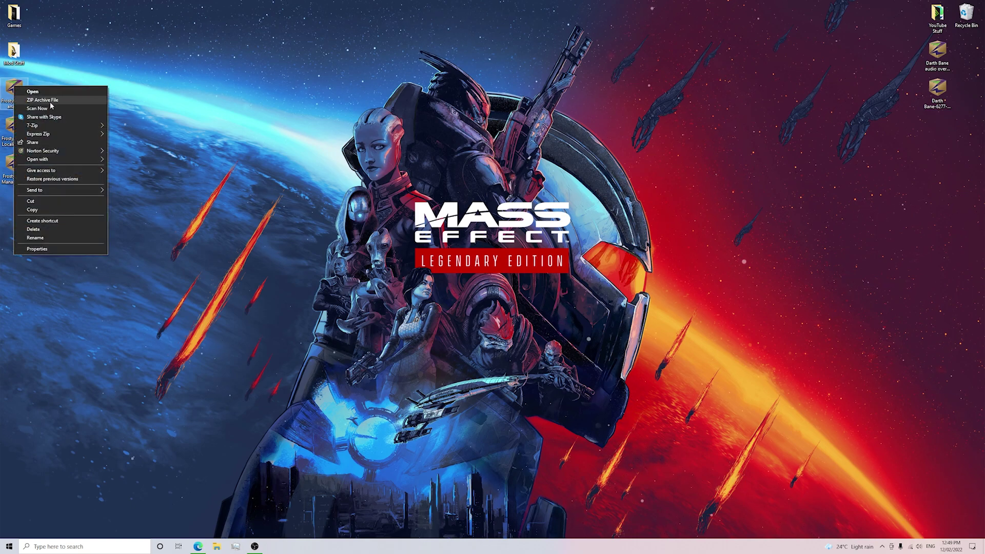
mouse_move(54, 125)
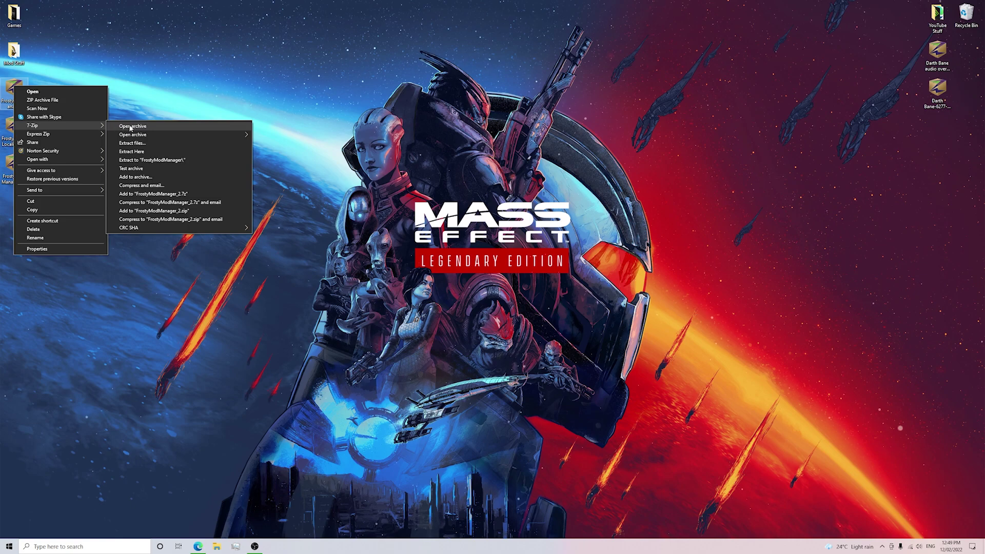
left_click(173, 127)
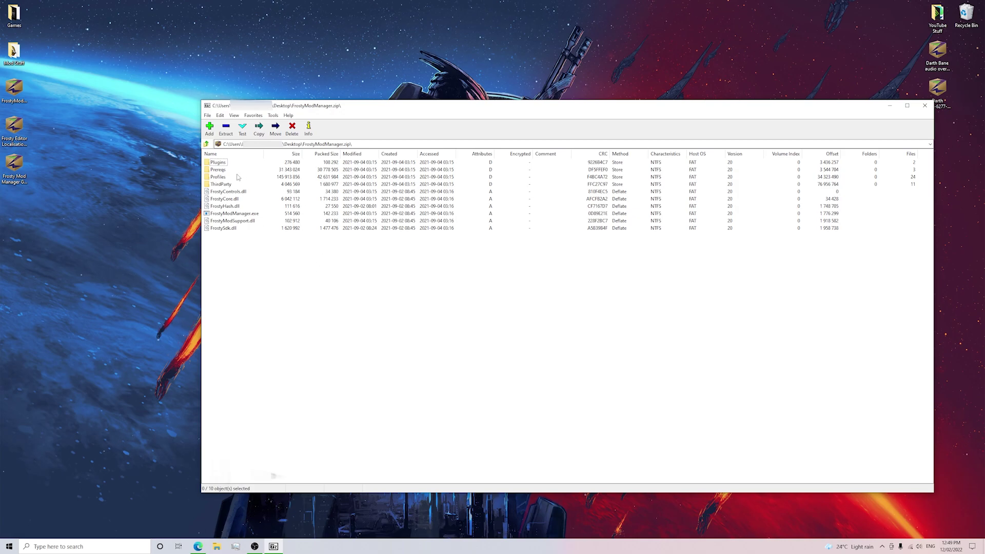
Create a new folder named Frosty on the desktop
right_click(92, 257)
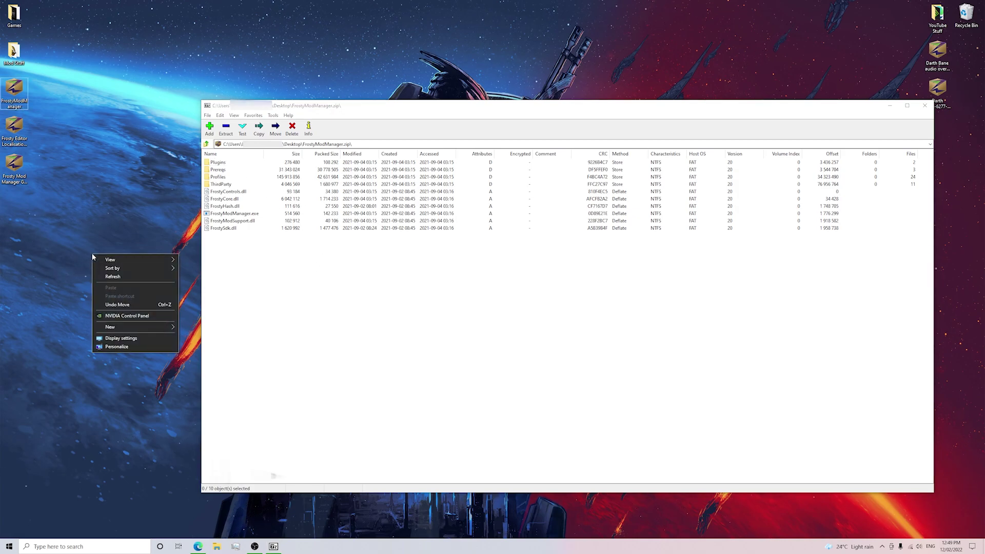
mouse_move(116, 326)
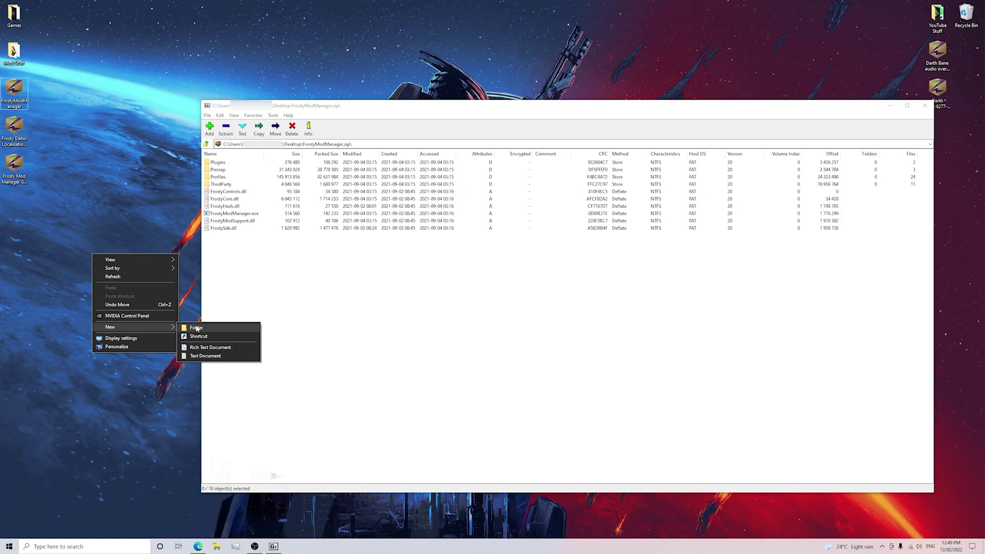
left_click(189, 328)
type("Fro")
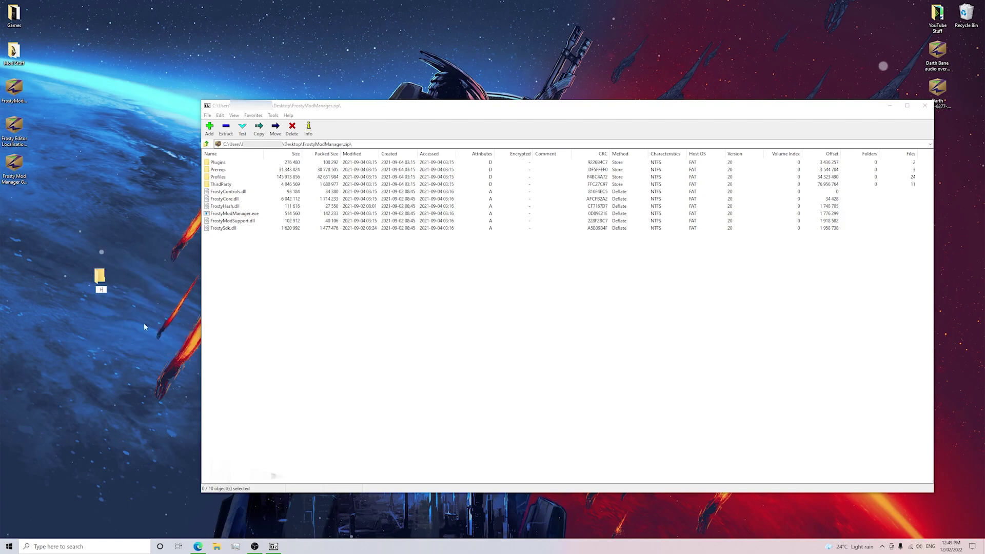
type("sty")
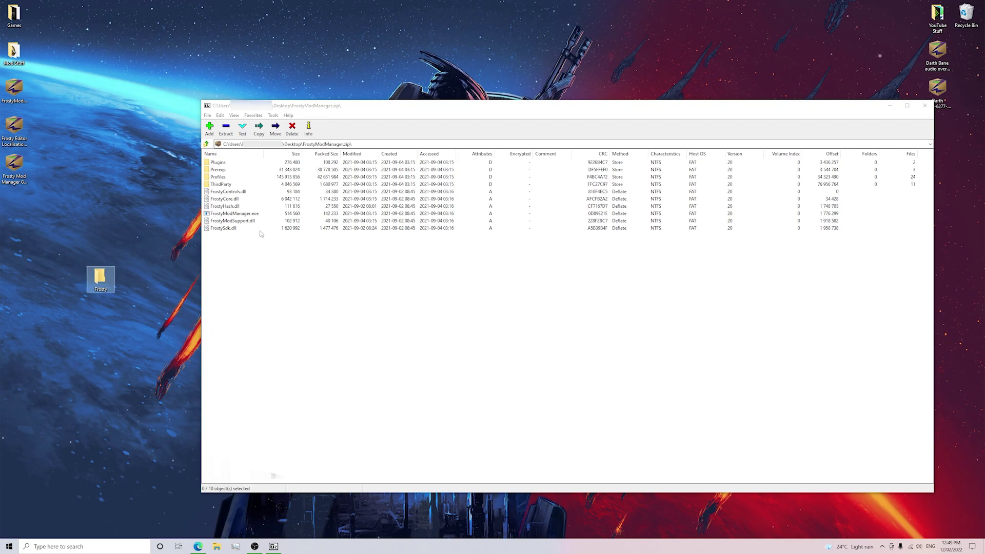
Extract all files and folders of the FrostyModManager archive into the Frosty desktop folder and close the archive
left_click(233, 162)
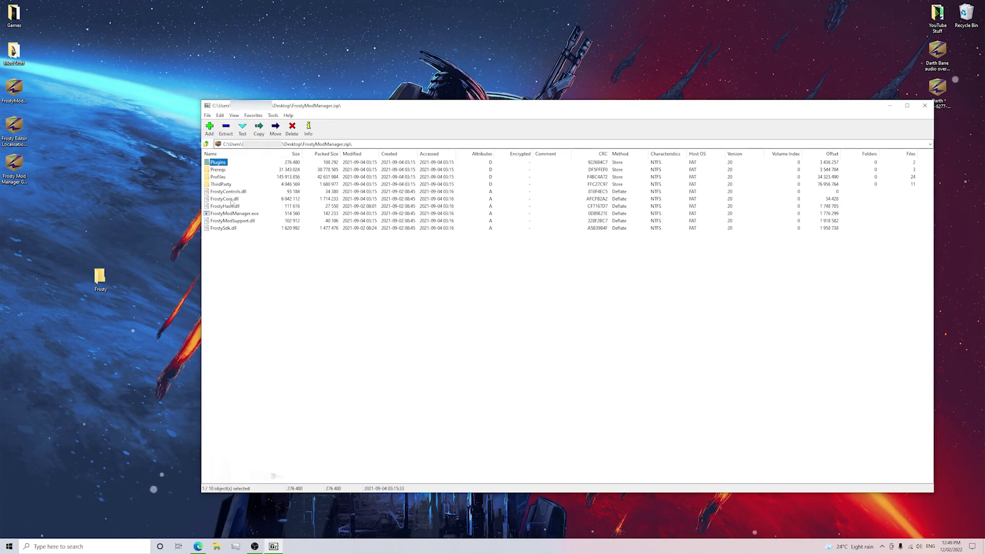
left_click(235, 228, "shift")
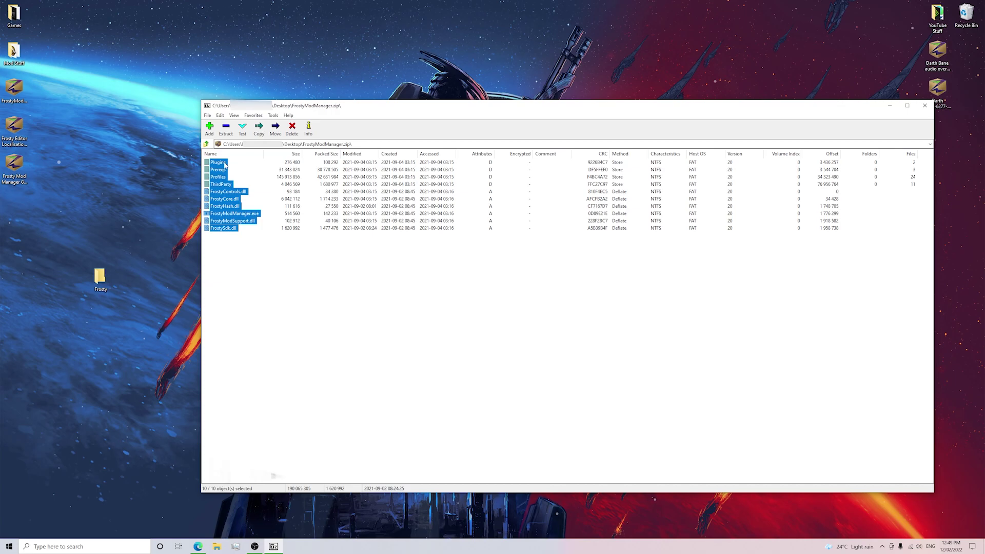
left_click_drag(225, 164, 100, 281)
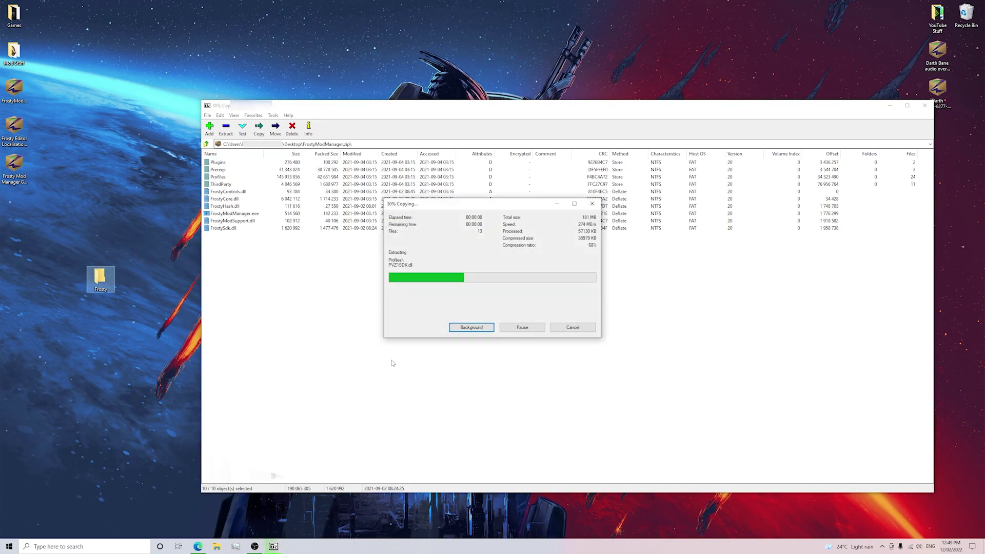
left_click(924, 106)
Open the Frosty folder to check the extracted files, and close it again
double_click(100, 277)
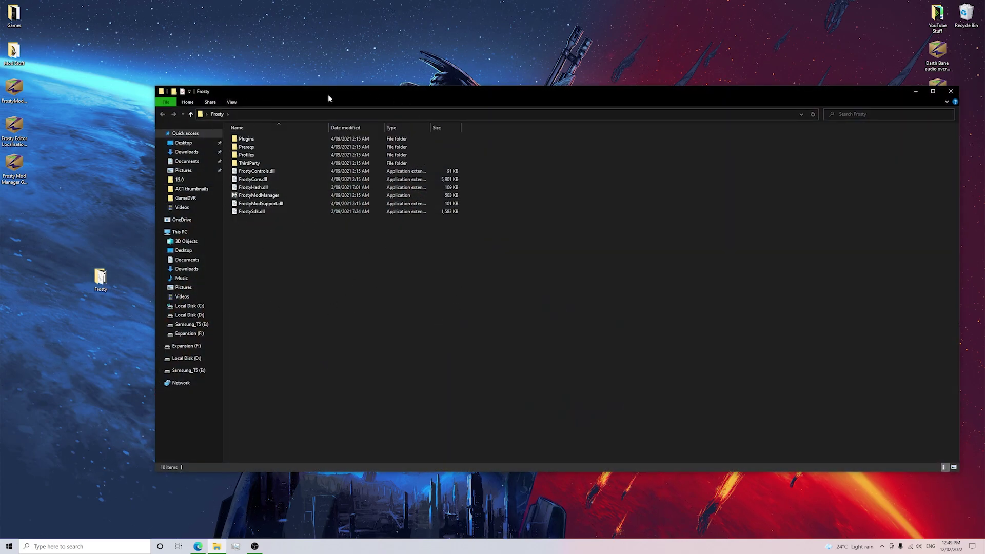
mouse_move(330, 94)
left_mouse_down()
mouse_move(336, 134)
mouse_move(324, 104)
left_mouse_up()
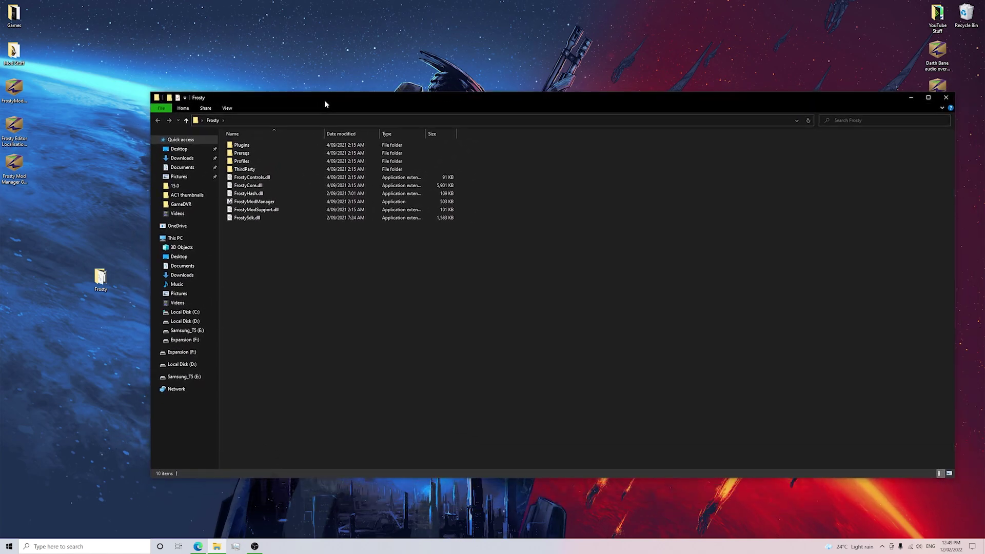
left_click(946, 97)
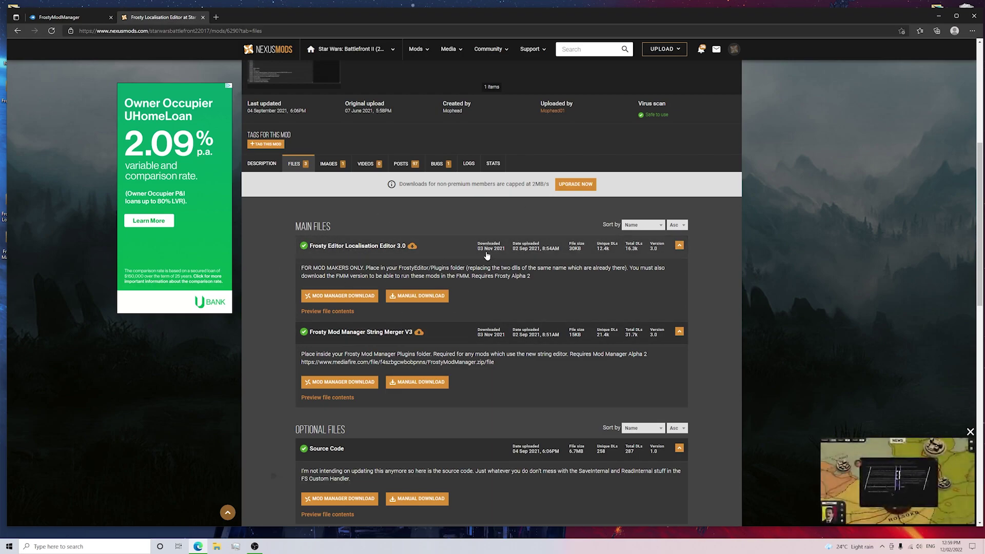
Minimize the browser and move the Frosty Mod Manager Gameplay Handler archive lower on the desktop, apart from the Localisation Editor archive
left_click(938, 19)
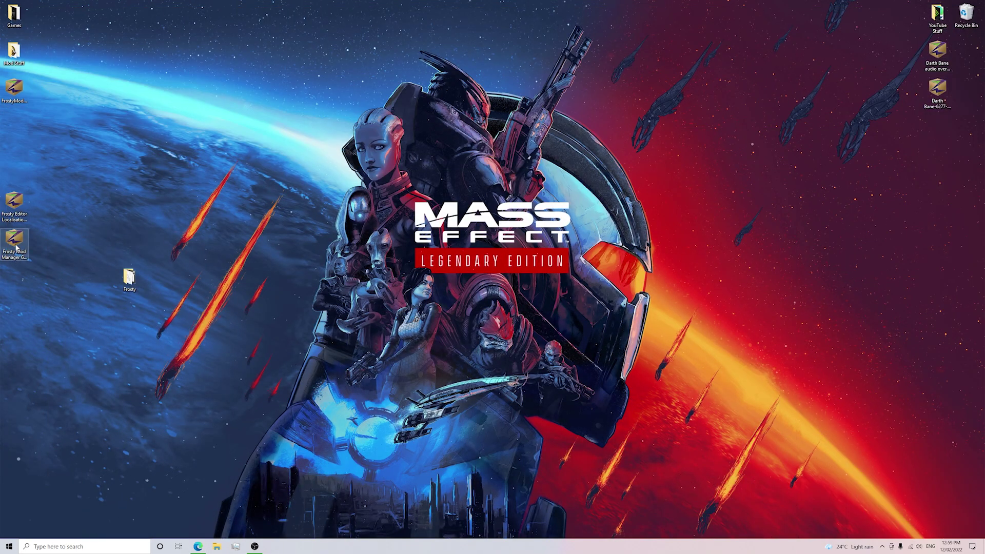
left_click_drag(16, 248, 16, 283)
left_click_drag(17, 208, 29, 221)
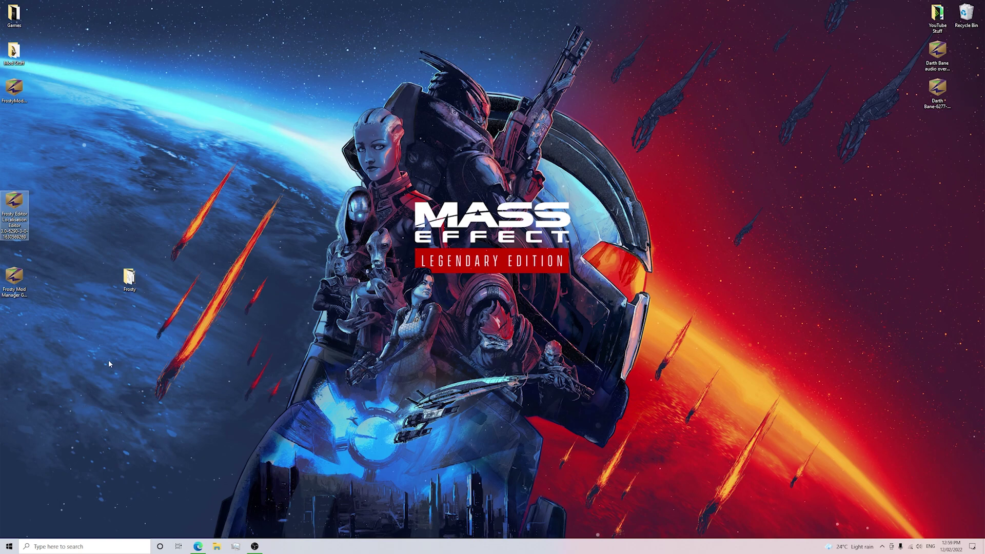
Open the Plugins folder inside the Frosty desktop folder
mouse_move(130, 280)
left_mouse_down()
mouse_move(133, 259)
mouse_move(129, 277)
left_mouse_up()
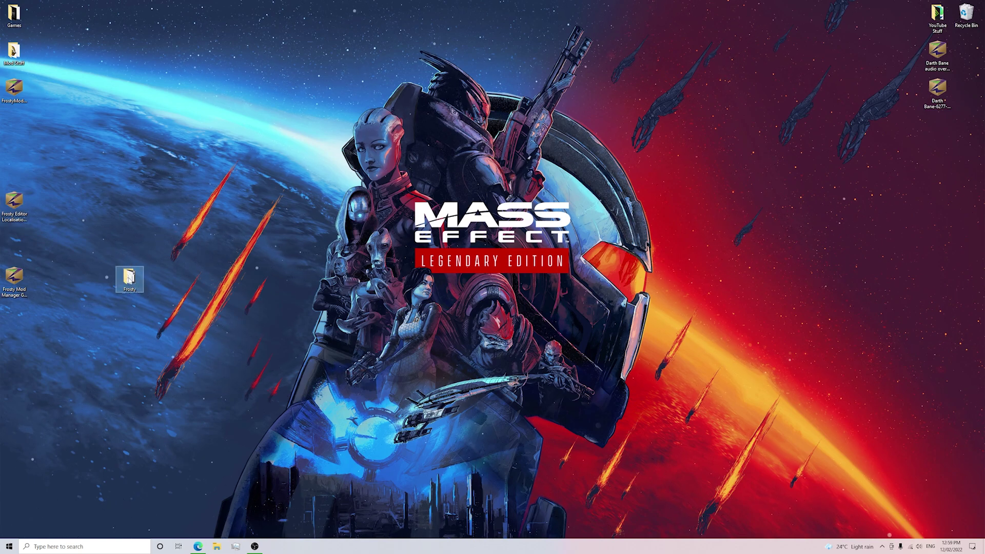
double_click(129, 277)
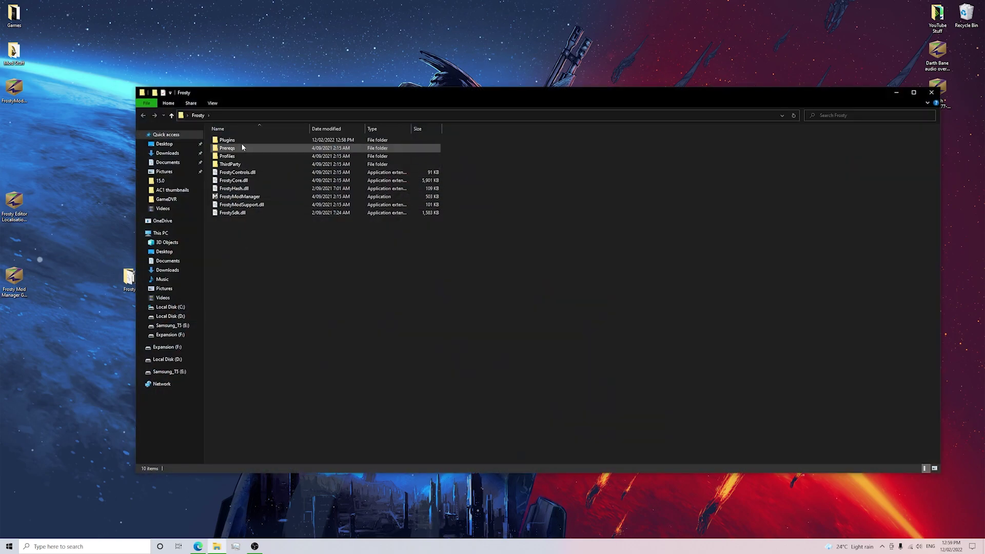
double_click(241, 140)
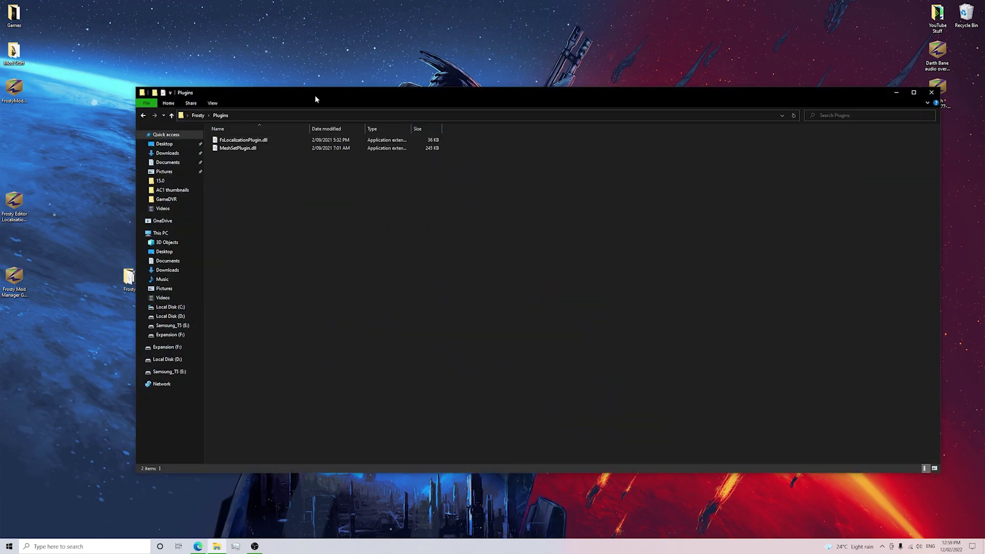
left_click_drag(316, 101, 303, 104)
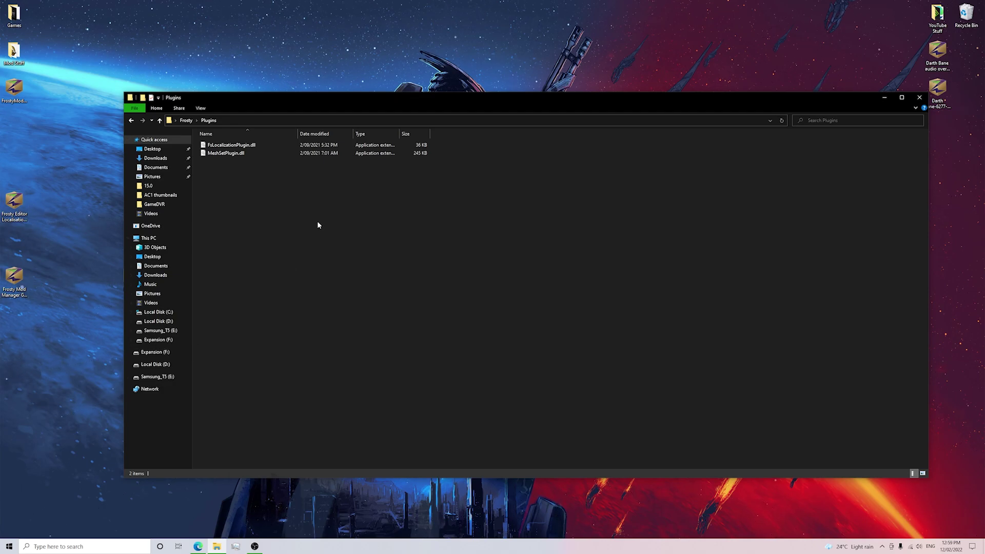
Open the Frosty Editor Localisation Editor archive in 7-Zip and place its window beside the Plugins folder's file list
right_click(17, 208)
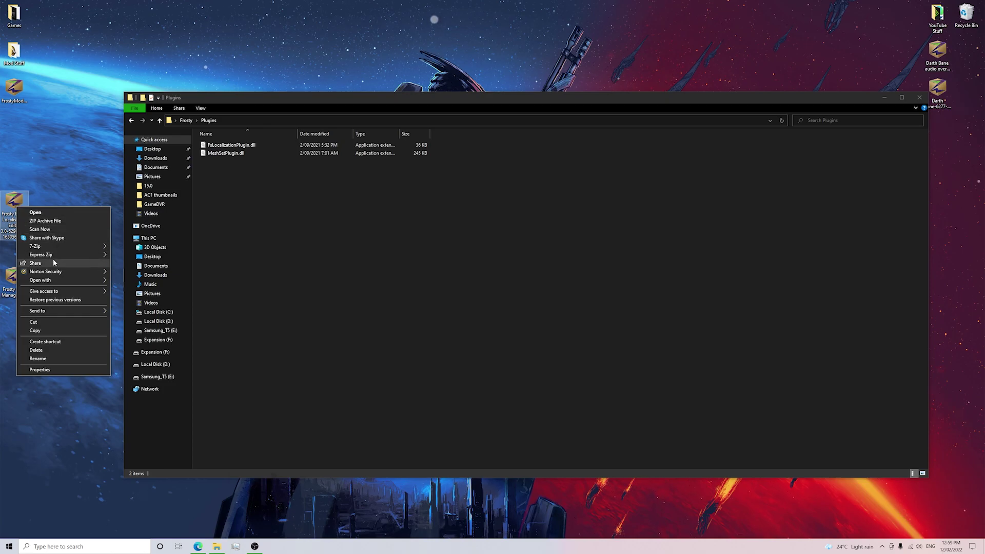
mouse_move(52, 248)
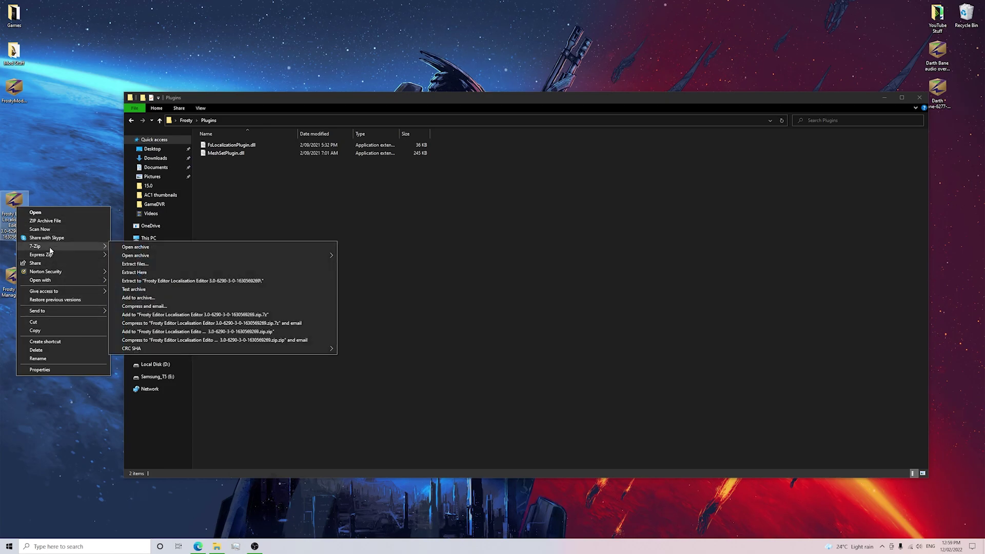
left_click(139, 248)
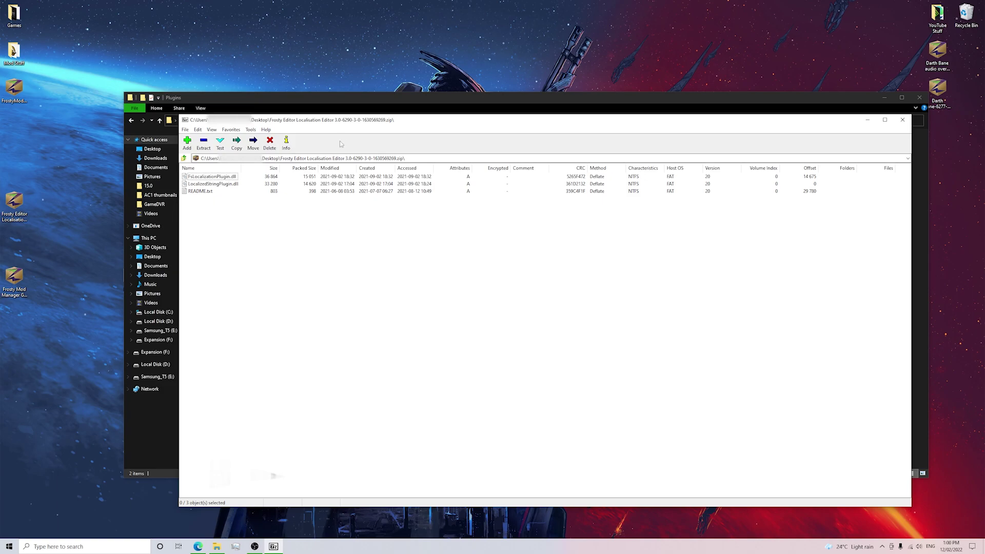
left_click_drag(348, 123, 527, 120)
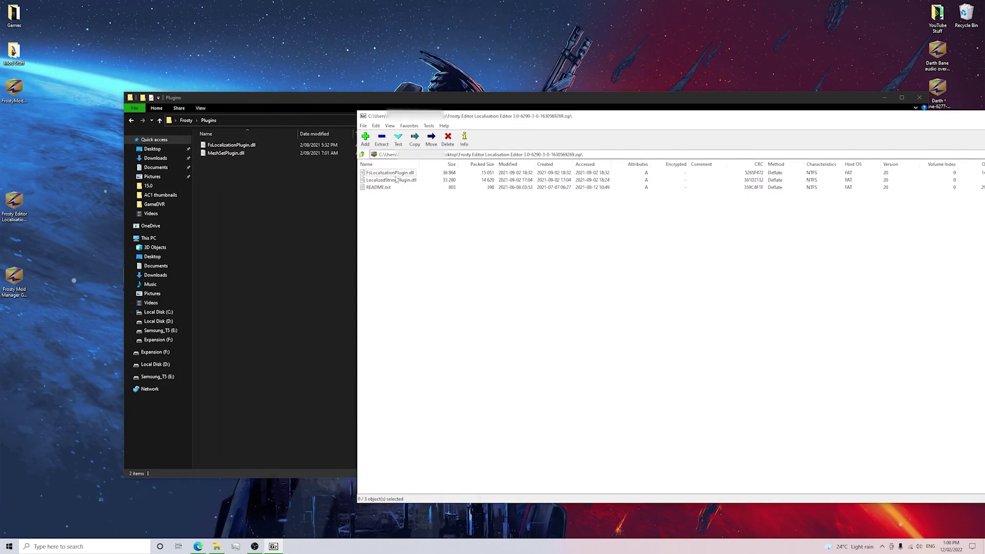
Extract FsLocalizationPlugin.dll from the archive into the Plugins folder, replacing the existing file, and close the archive
left_click(404, 173)
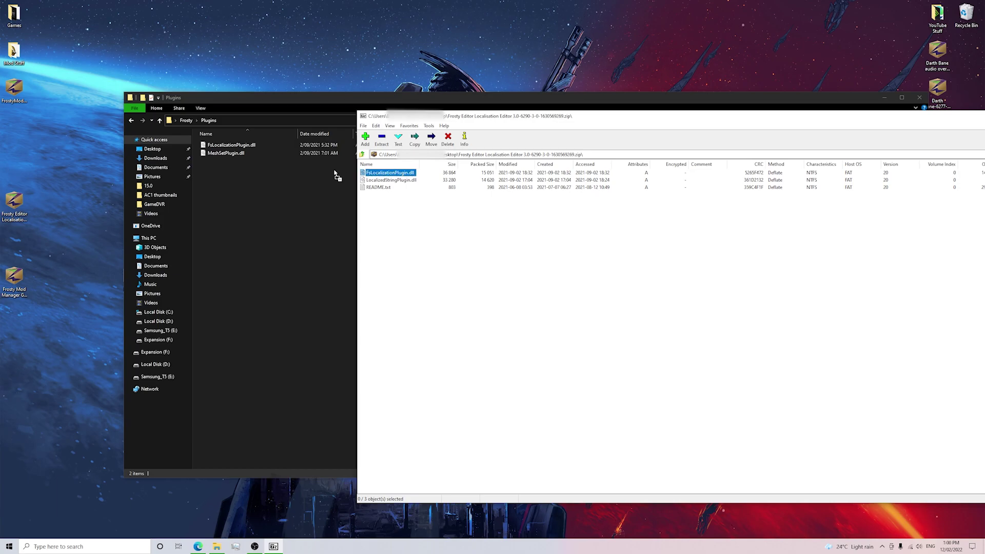
left_click(272, 189)
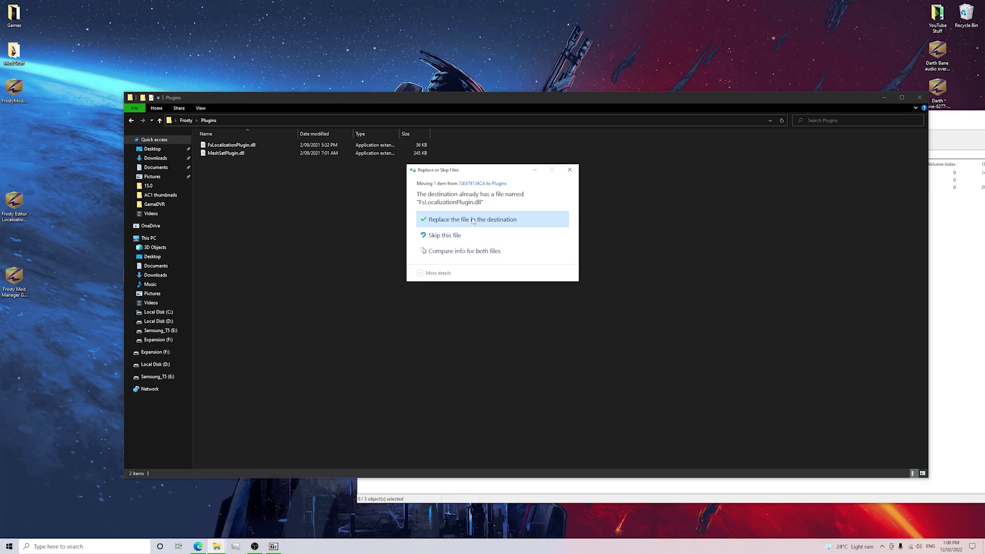
left_click(472, 220)
left_click(948, 123)
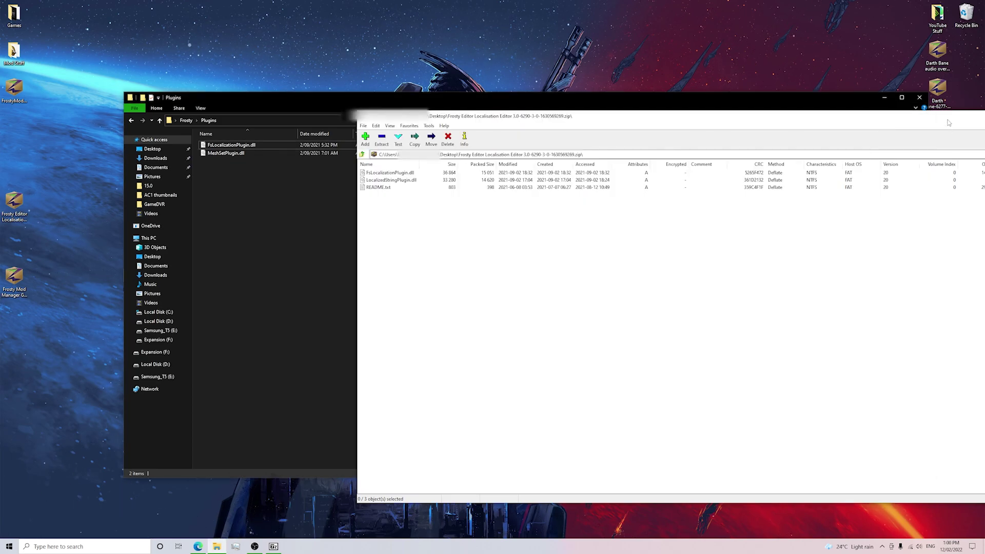
left_click(922, 136)
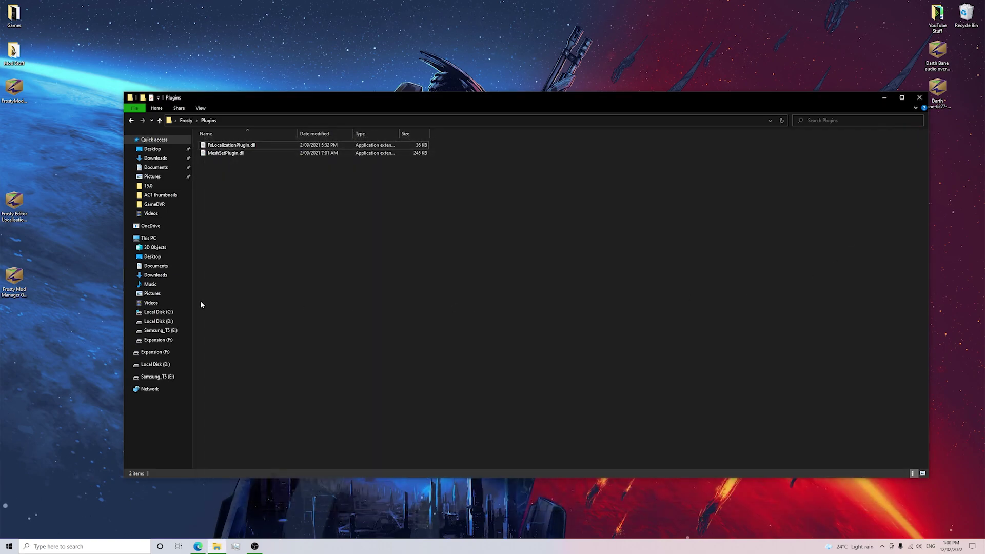
Open the Frosty Mod Manager Gameplay Handler archive in 7-Zip and place its window beside the Plugins folder's file list
left_click(14, 280)
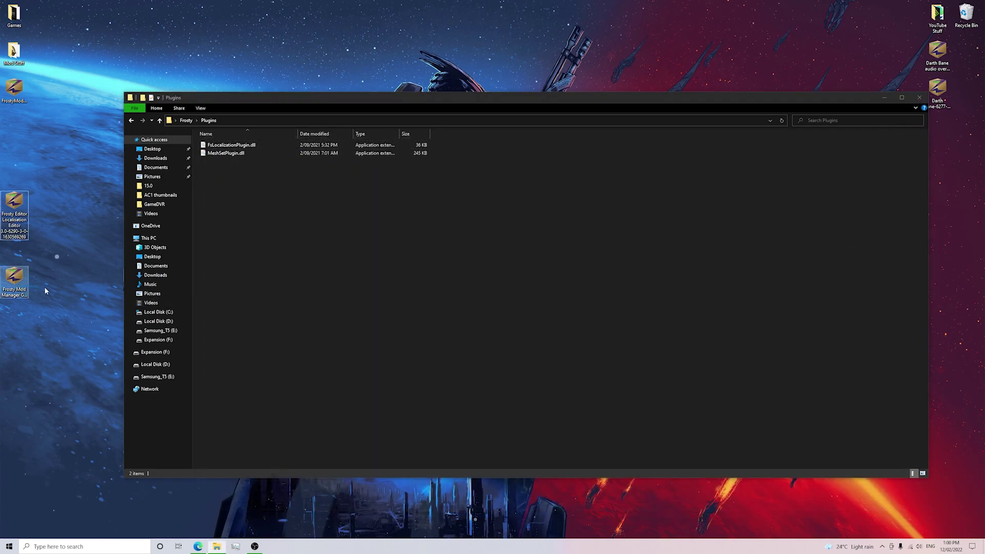
right_click(12, 294)
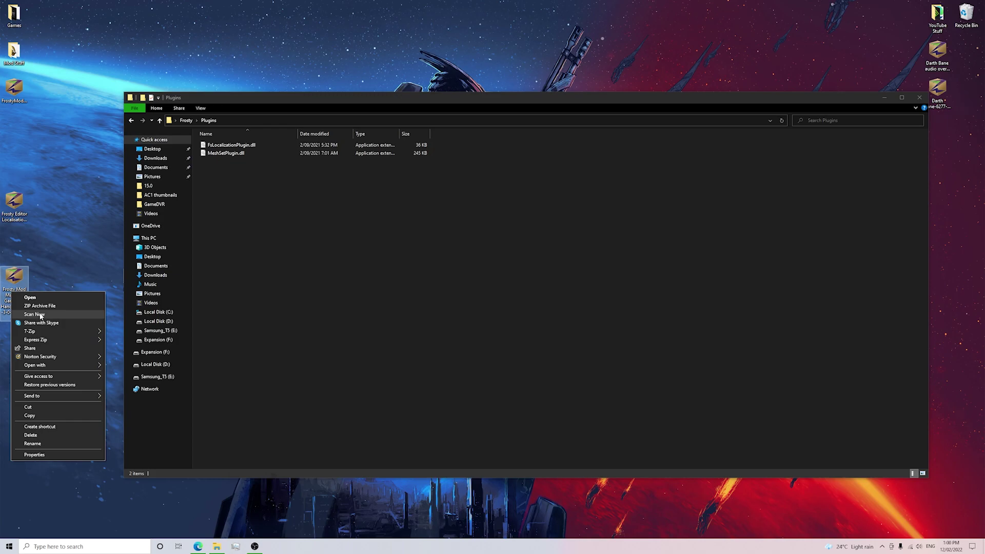
mouse_move(41, 331)
left_click(123, 333)
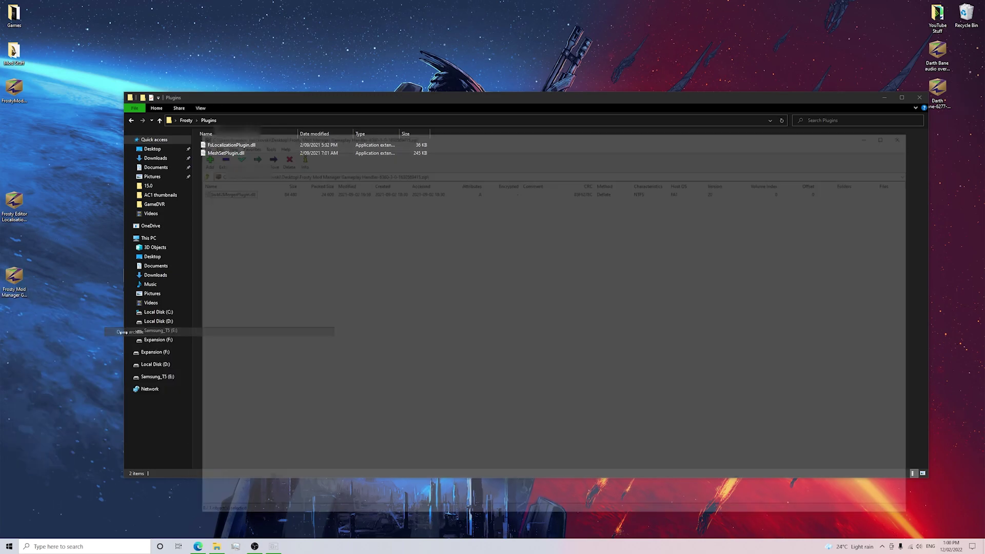
left_click_drag(382, 138, 558, 136)
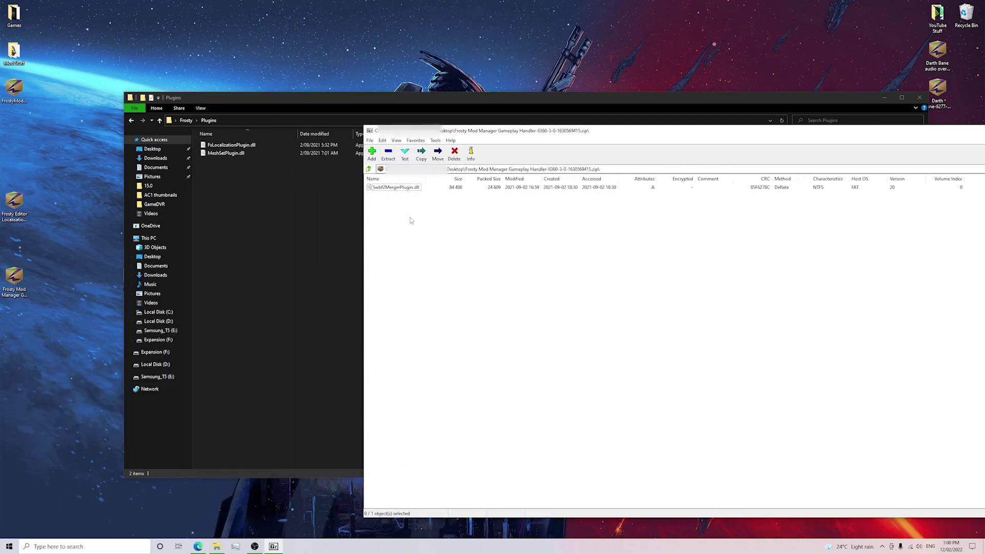
Extract Swbf2MergerPlugin.dll from the Gameplay Handler archive into the Plugins folder
left_click_drag(409, 189, 244, 212)
left_click(959, 356)
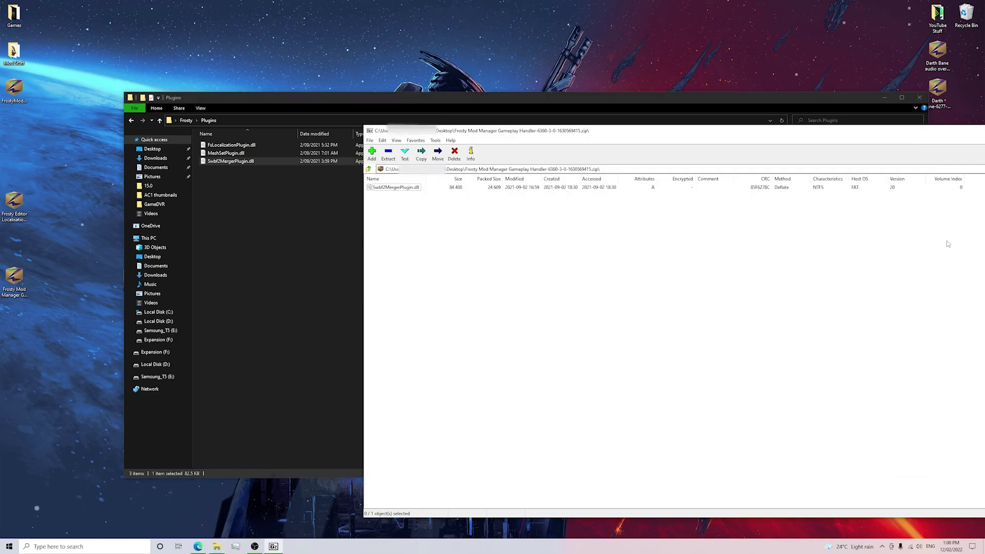
left_click_drag(944, 129, 855, 135)
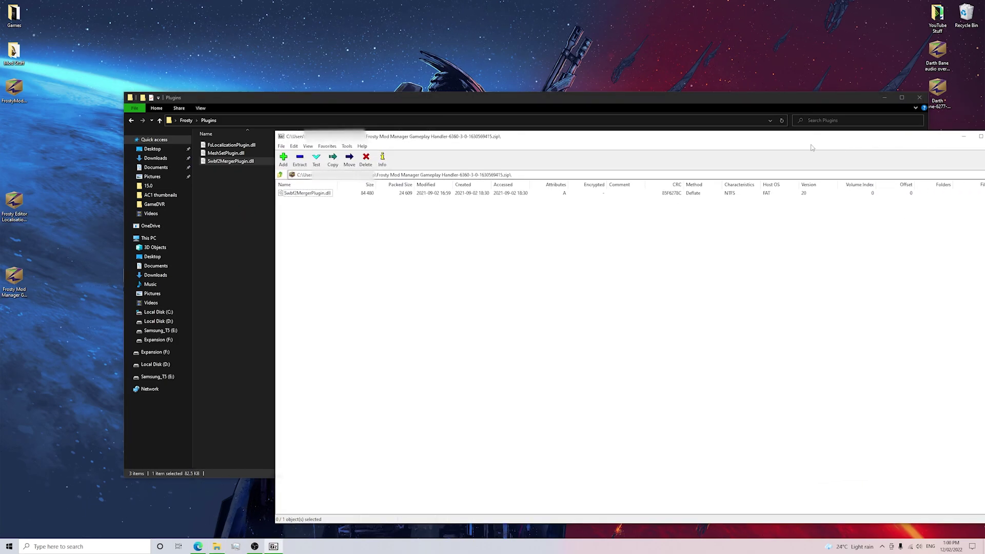
Close the Gameplay Handler archive and return from the Plugins folder to the Frosty folder
key("alt+F4")
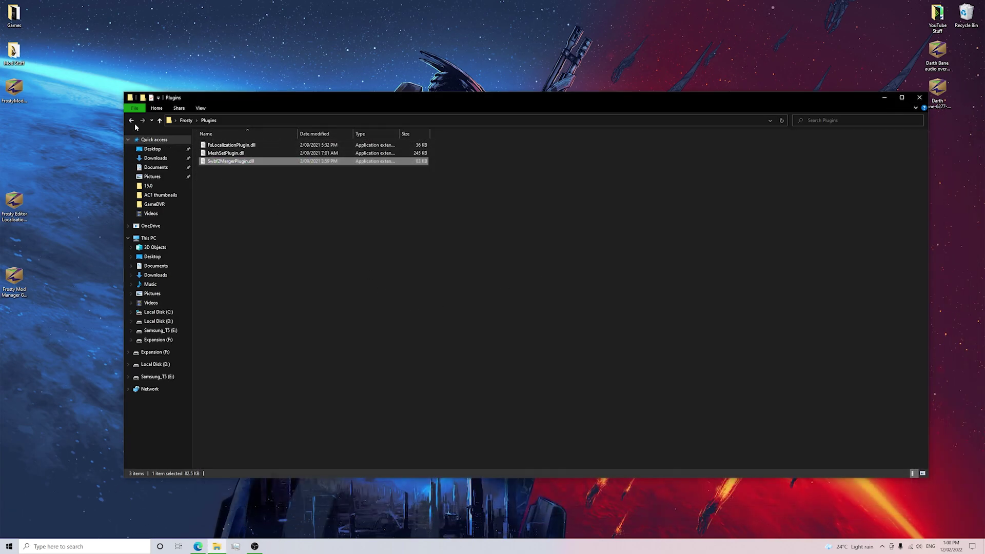
left_click(132, 121)
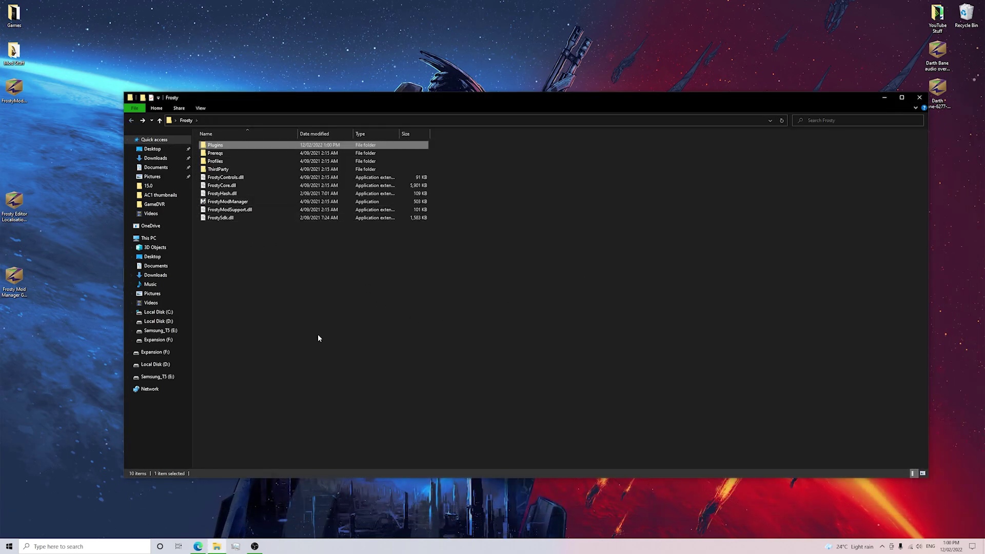
Check the FrostyModManager application's compatibility setting for running as an administrator, and close its properties
left_click(240, 206)
right_click(240, 204)
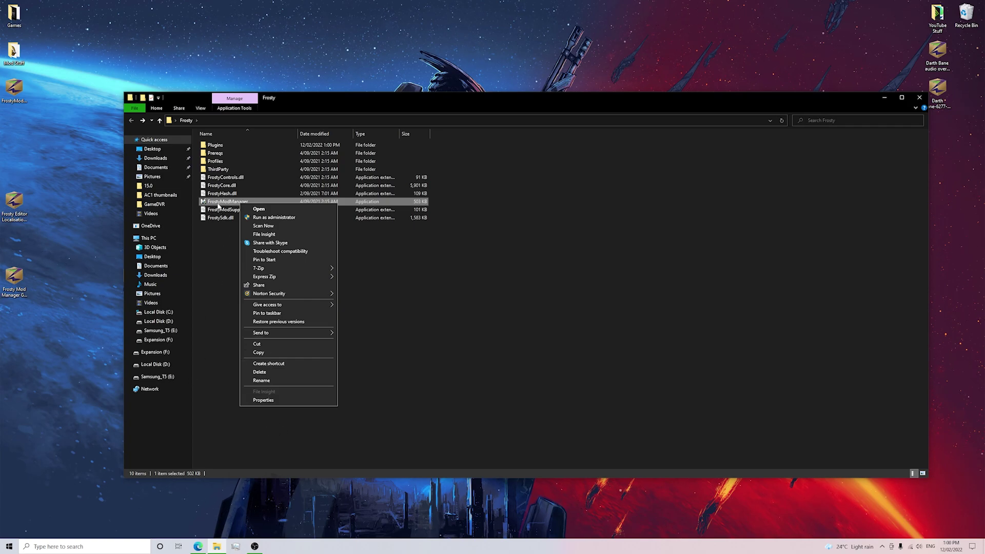
left_click(264, 400)
left_click(277, 221)
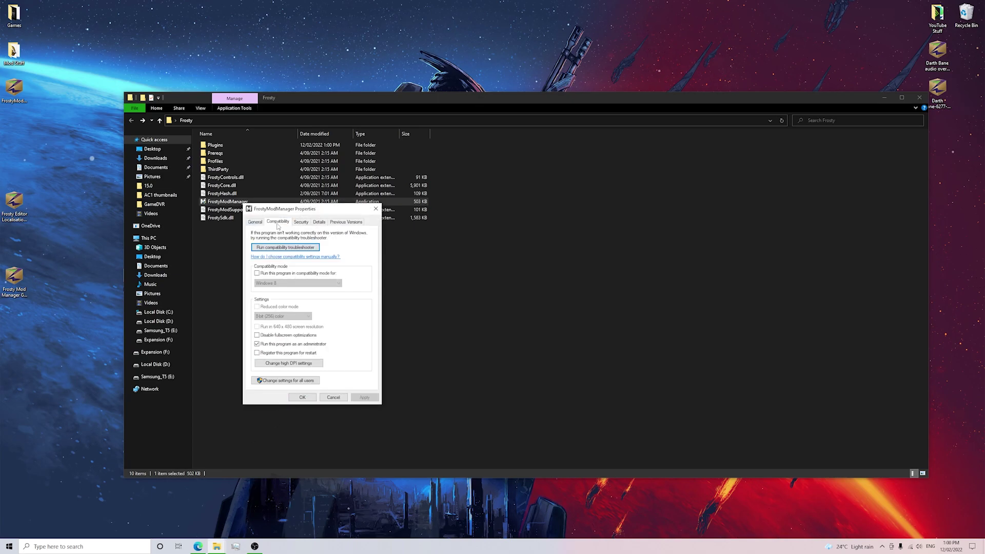
left_click(257, 343)
left_click(376, 209)
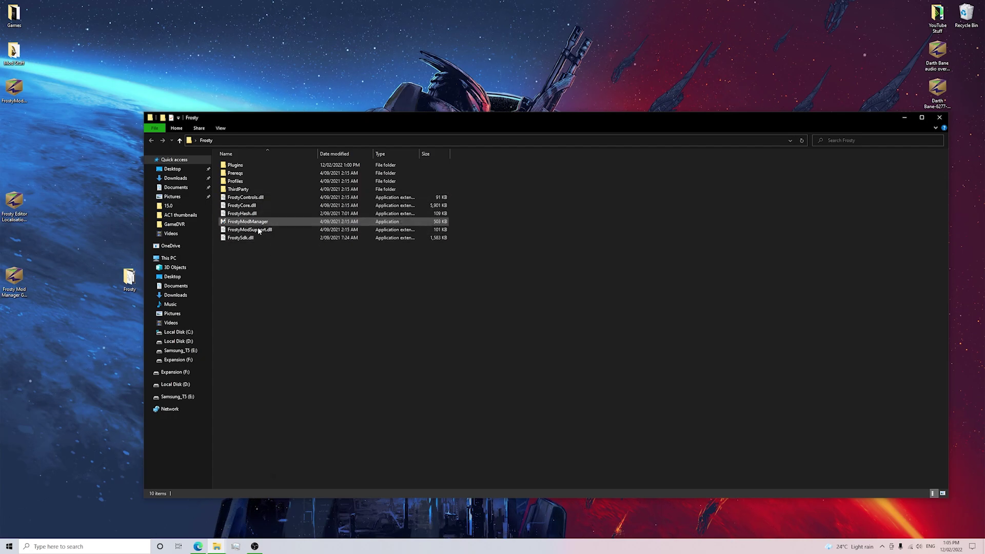
Review the plugin files in the Plugins folder and return to the Frosty folder
double_click(234, 165)
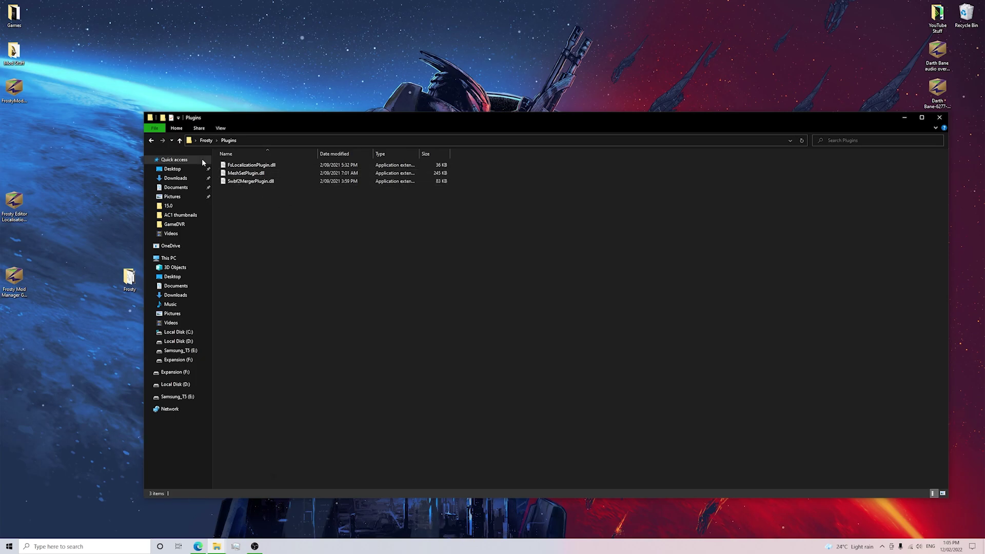
left_click(151, 141)
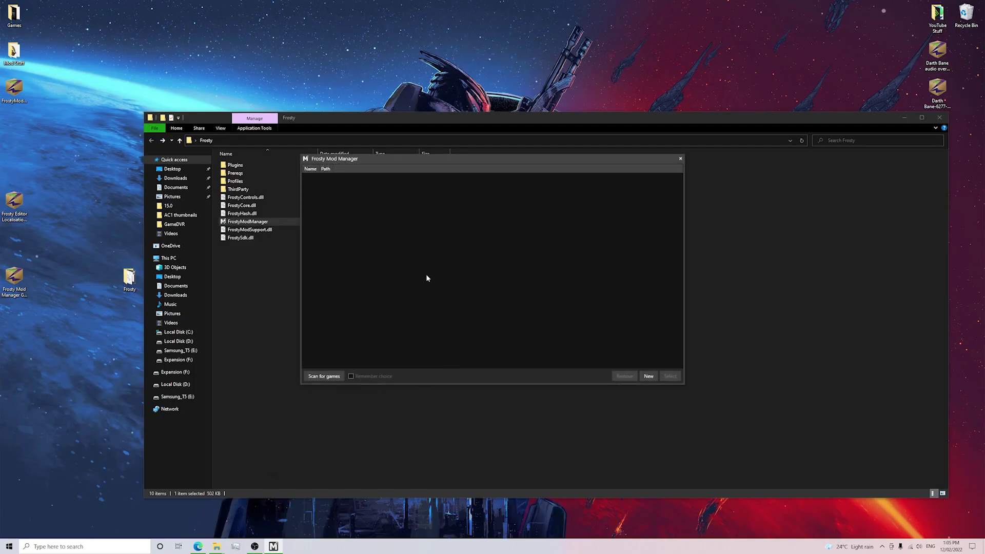
Switch to Frosty Mod Manager and add starwarsbattlefrontii from C:\Program Files (x86)\Steam\steamapps\common\STAR WARS Battlefront II as a new game
left_click(647, 377)
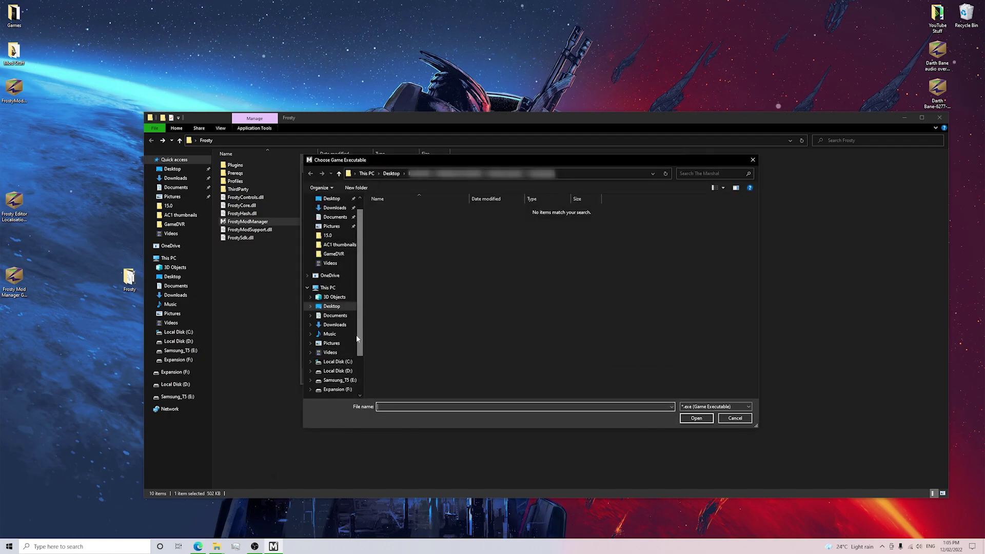
left_click(344, 362)
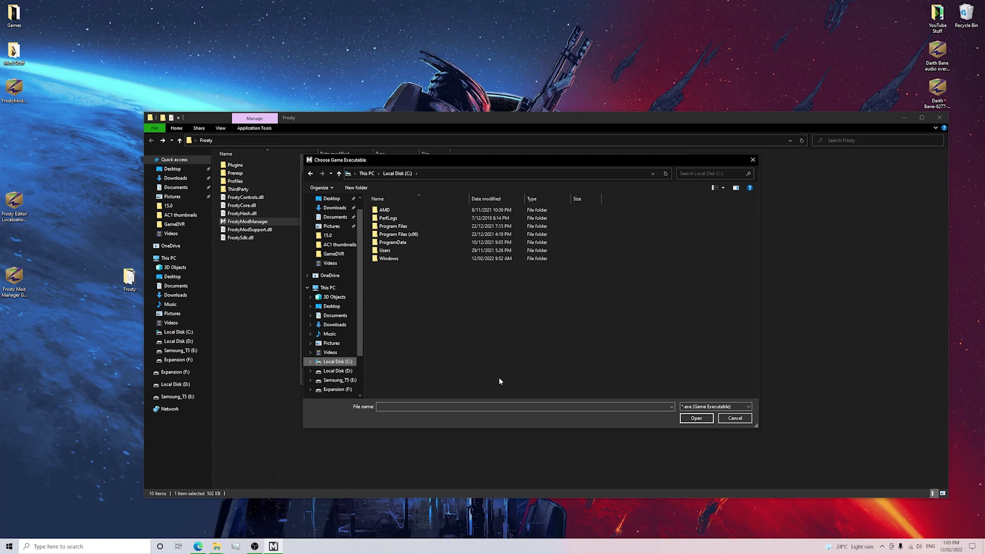
double_click(419, 234)
scroll(419, 233, "down", 5)
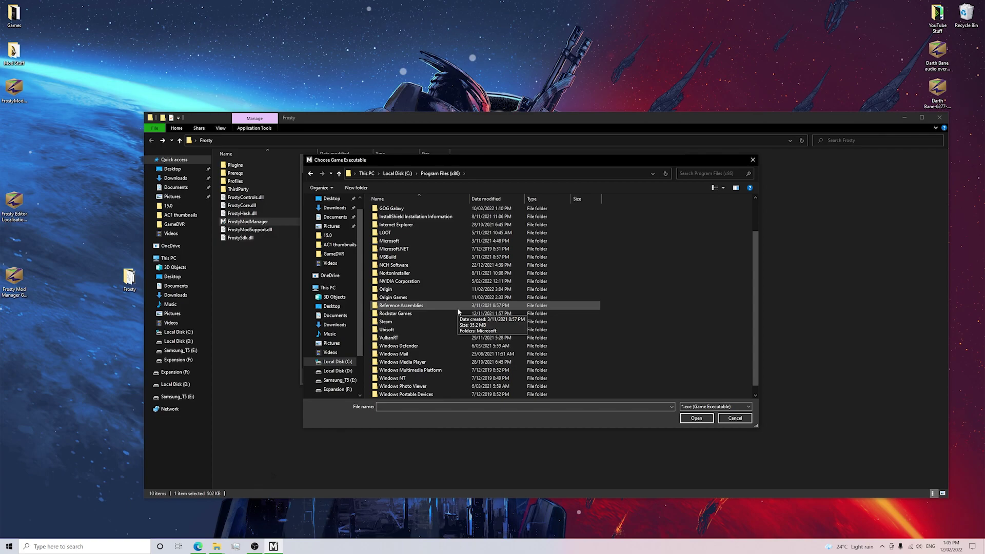
double_click(458, 313)
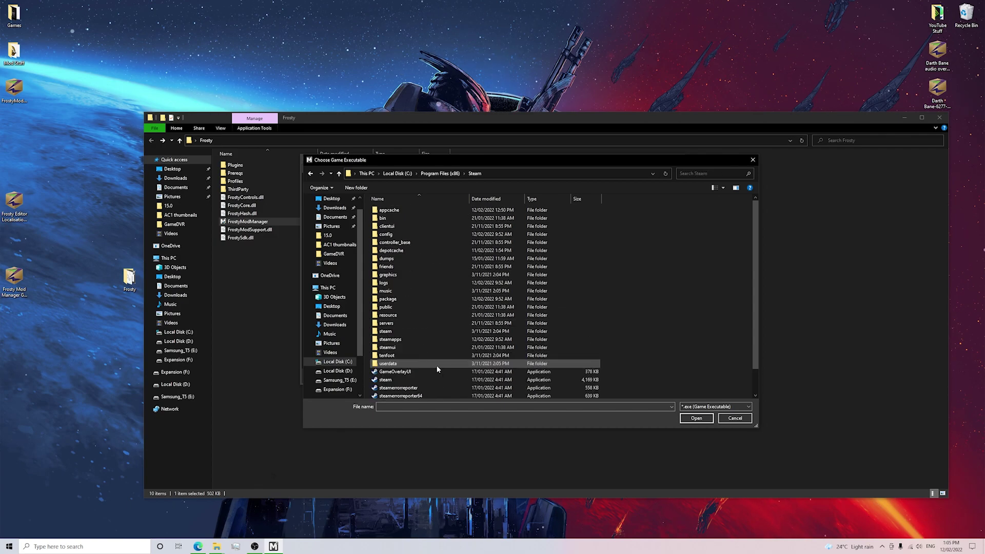
left_click(419, 339)
double_click(418, 340)
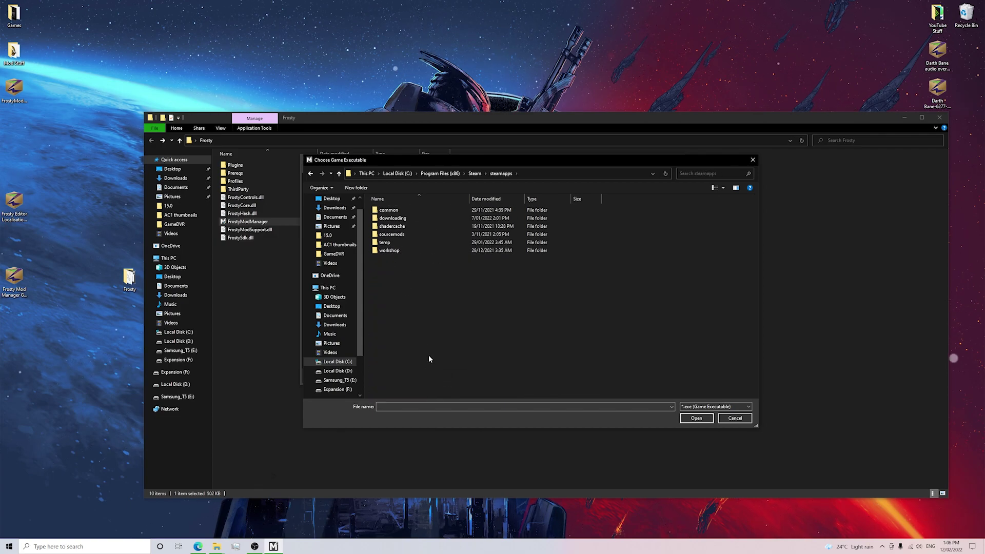
double_click(399, 211)
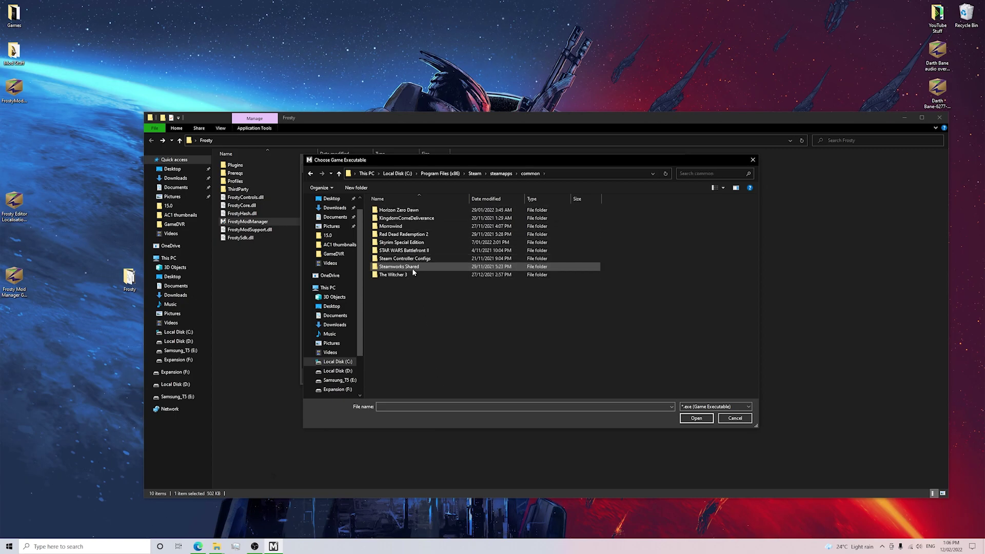
left_click(429, 251)
double_click(428, 252)
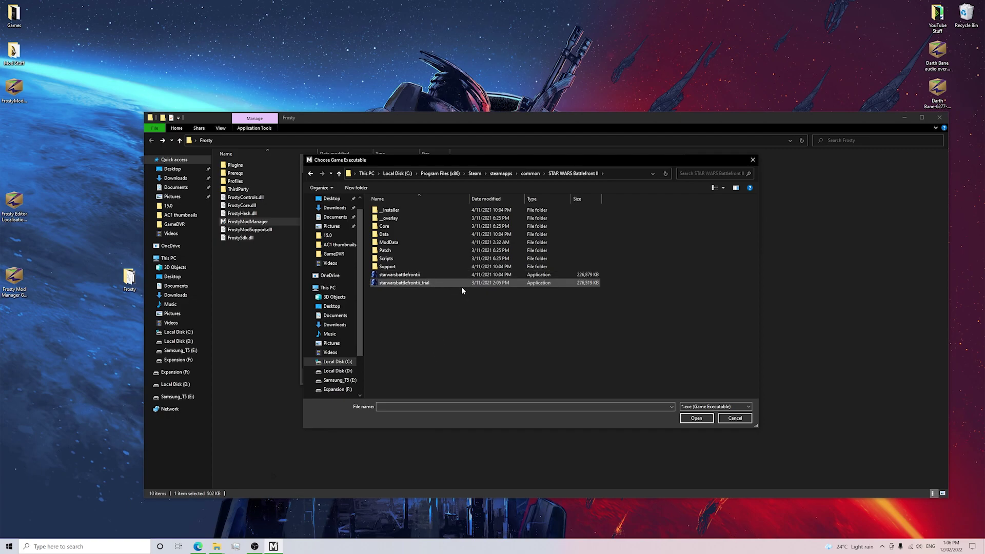
left_click(450, 277)
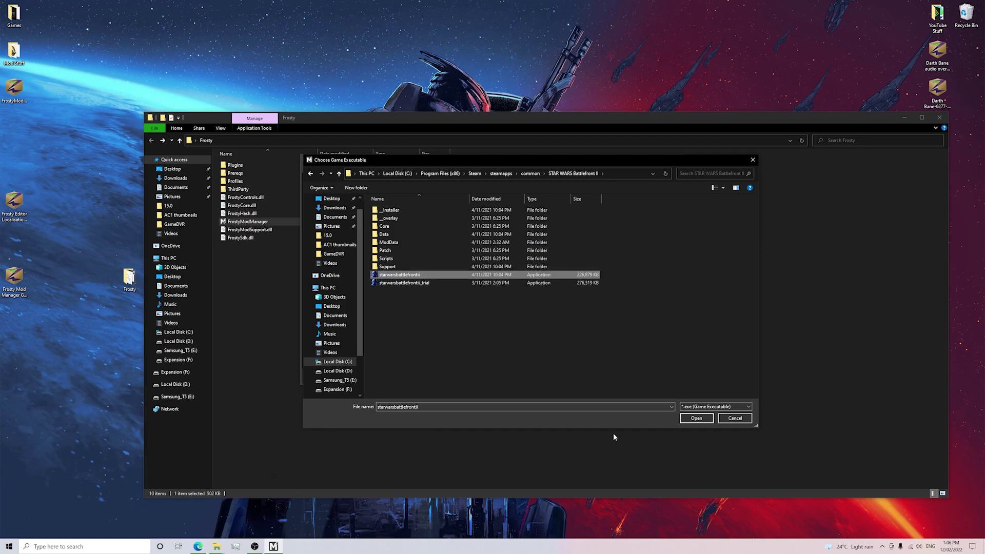
left_click(690, 419)
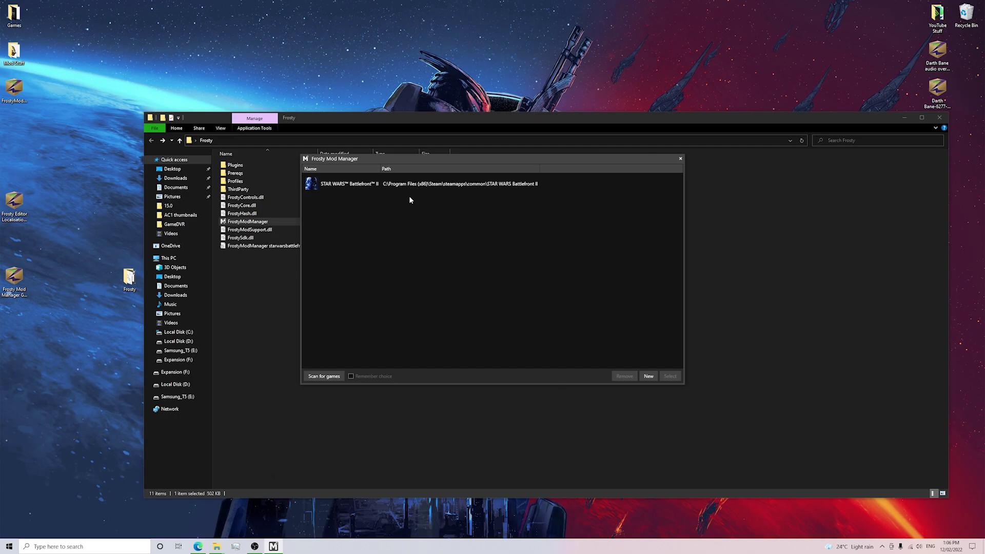
Load STAR WARS Battlefront II with the choice remembered, and move the mod manager window over the Frosty folder window
left_click(390, 184)
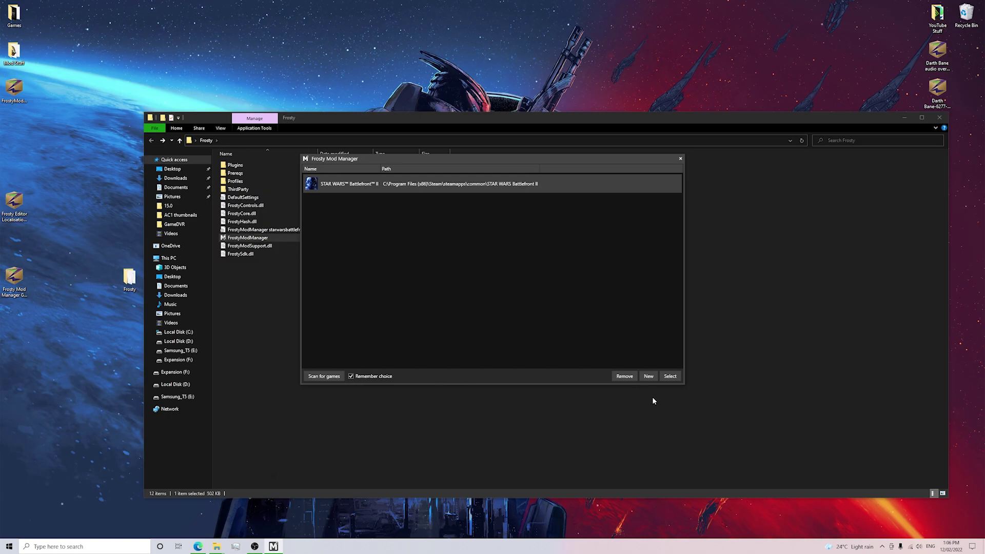
left_click(667, 376)
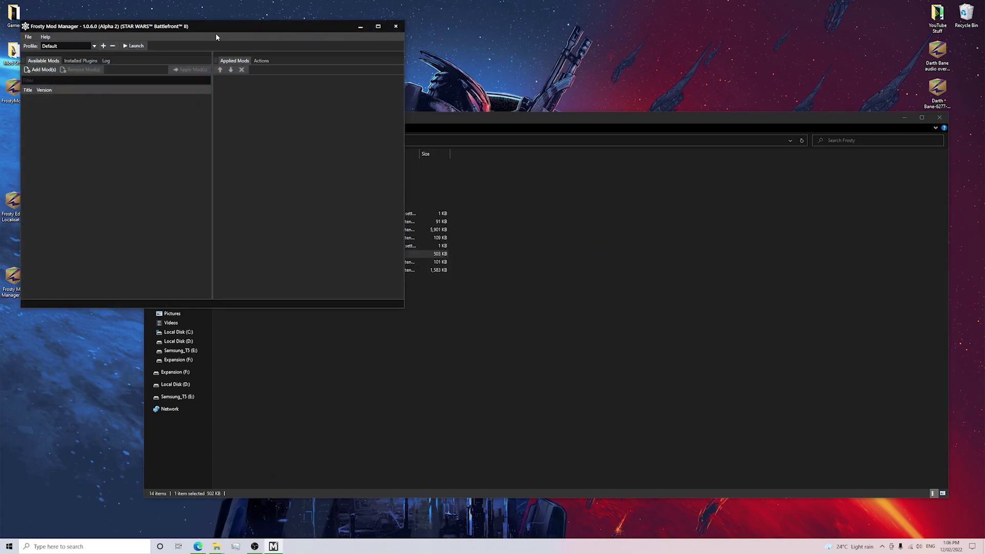
left_click_drag(208, 23, 405, 130)
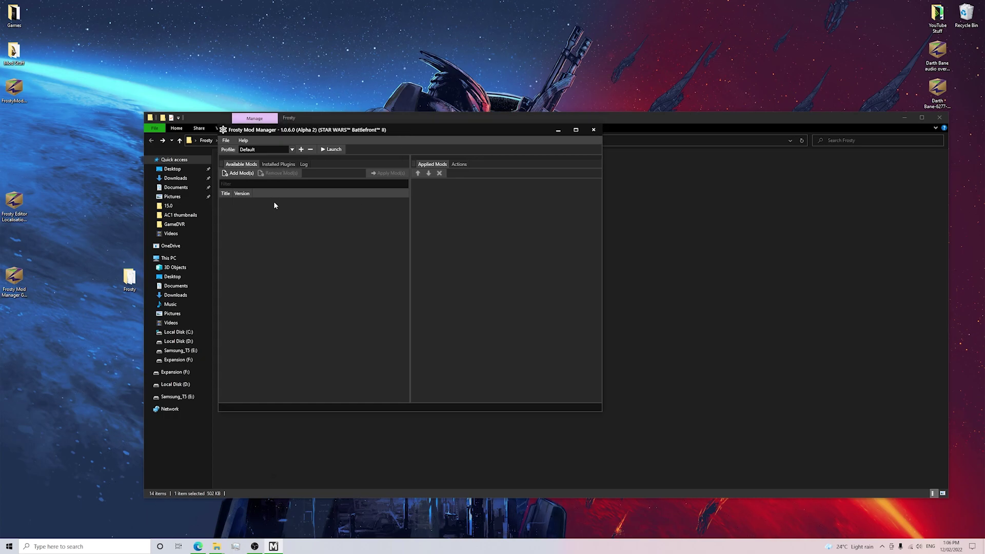
Review the list of installed plugins and return to the available mods
left_click(276, 164)
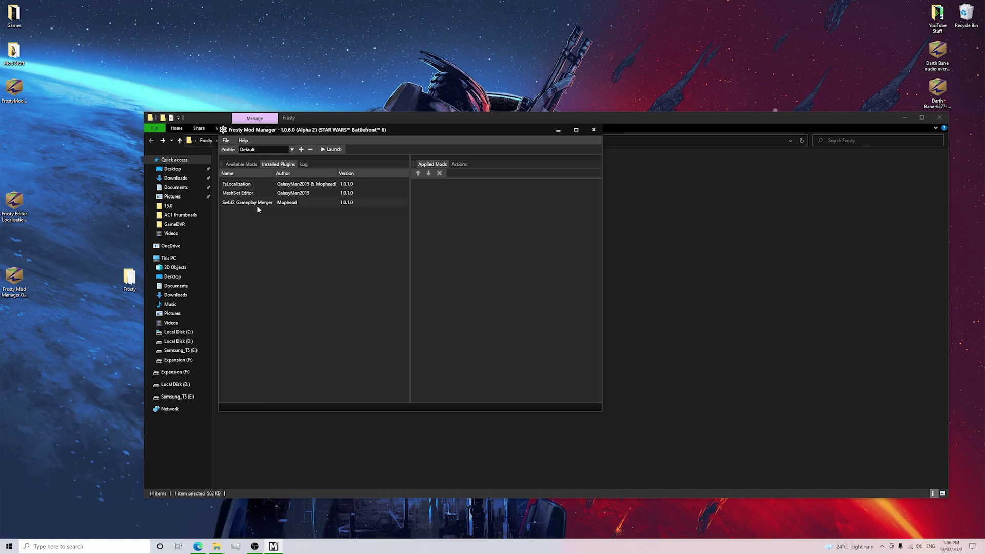
left_click(239, 163)
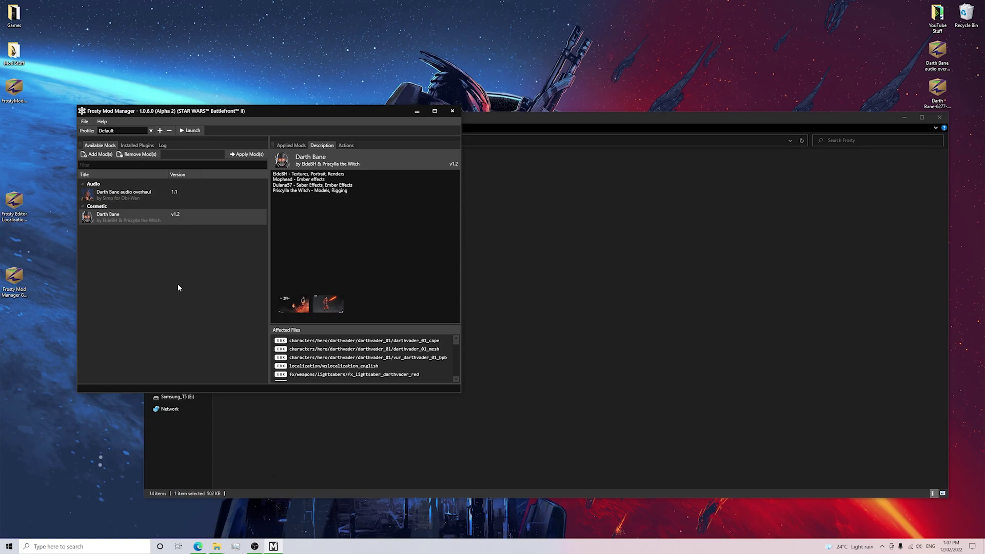
Apply the Darth Bane audio overhaul and Darth Bane mods to the Default profile and launch the game
left_click(290, 145)
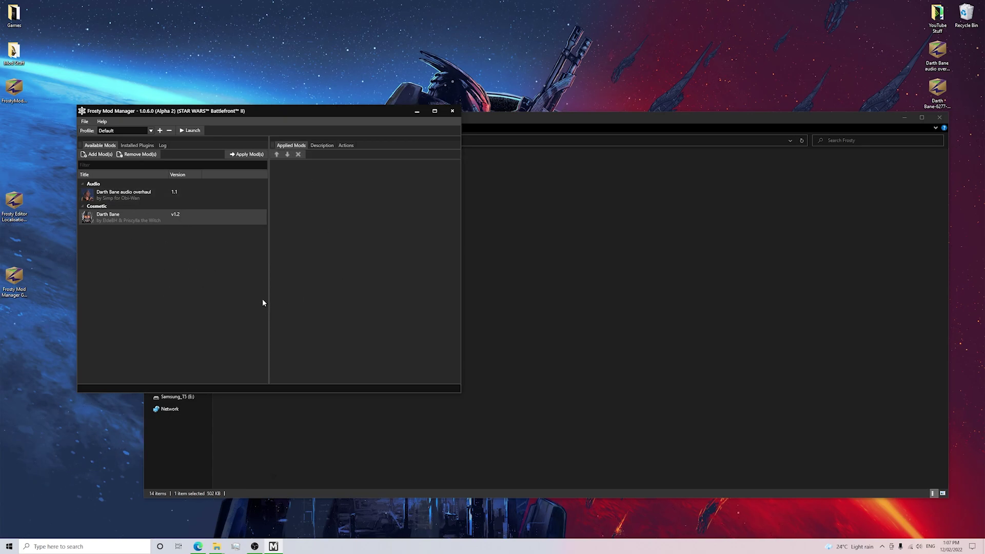
double_click(143, 196)
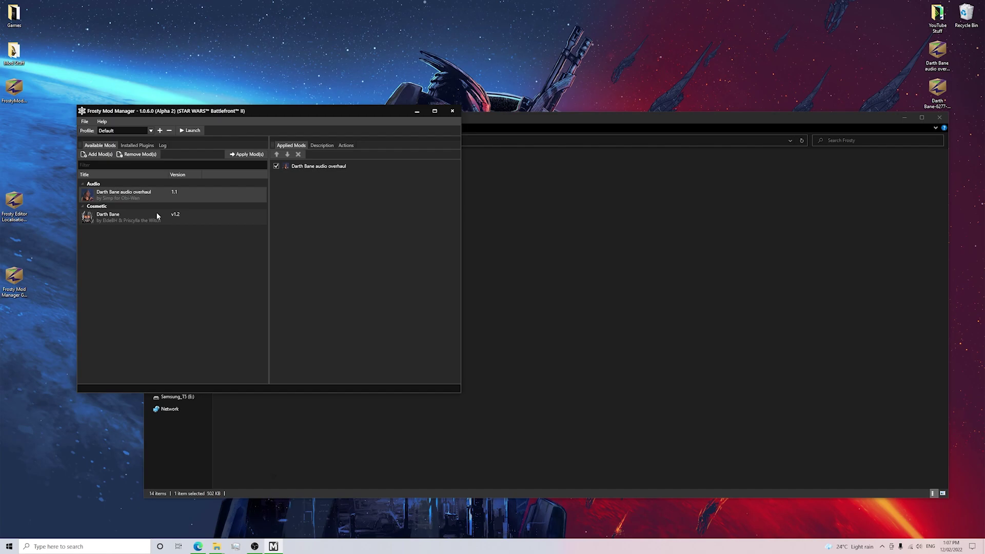
double_click(156, 215)
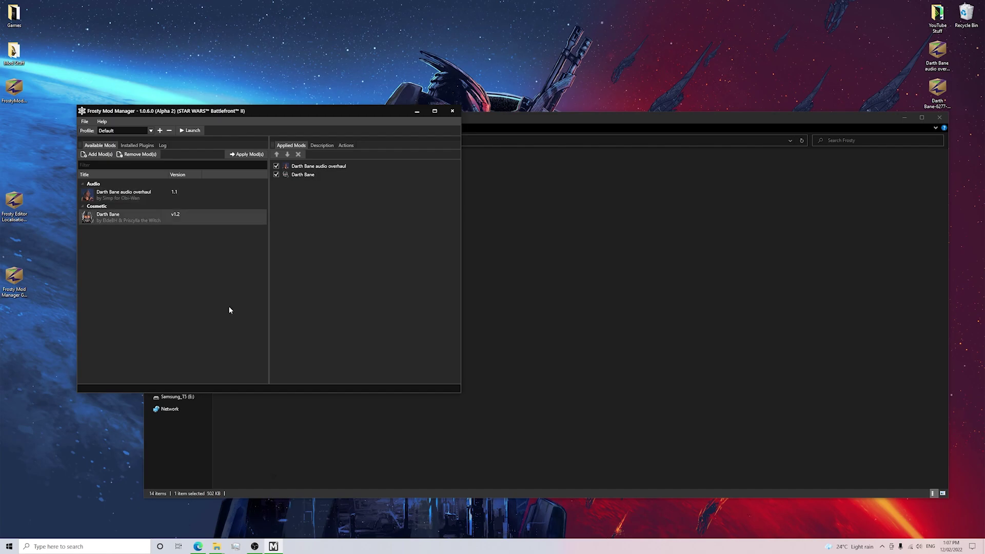
left_click(192, 132)
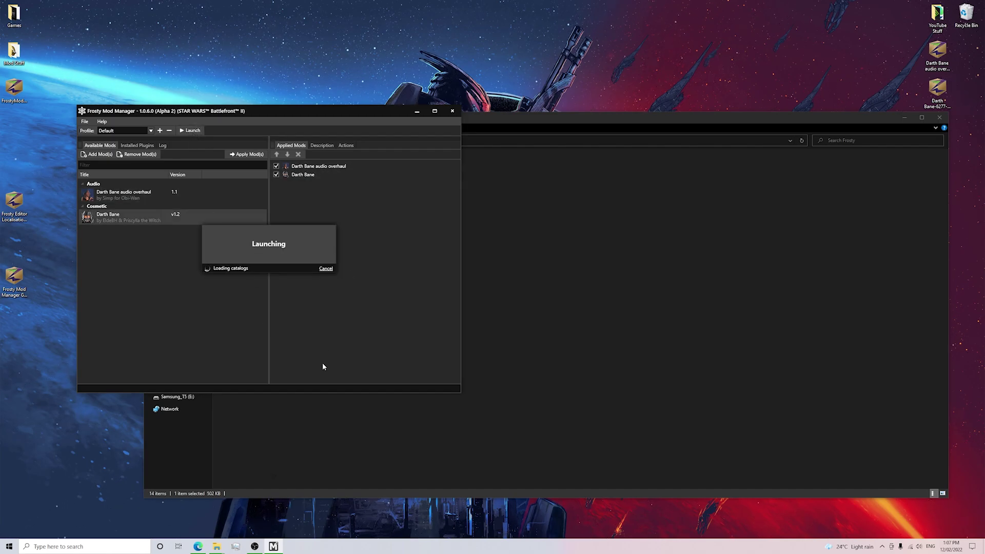